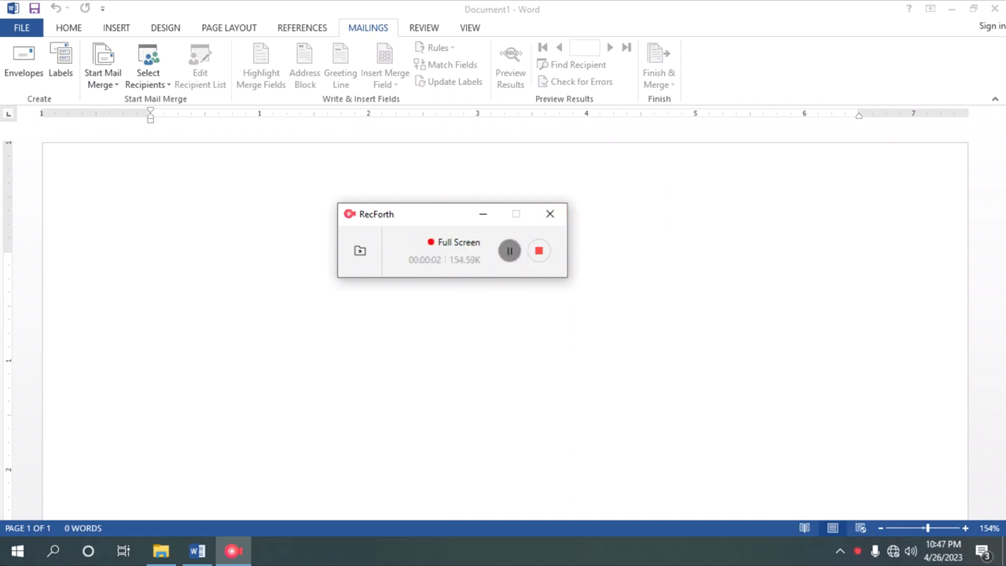
Step: Start an envelope and type the first line of the recipient's delivery address
click(483, 213)
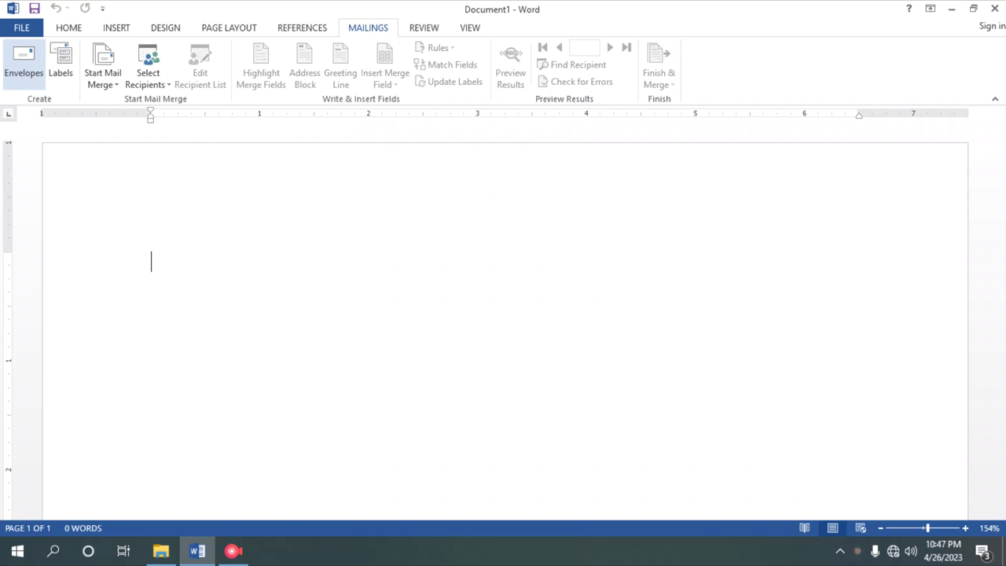
click(23, 63)
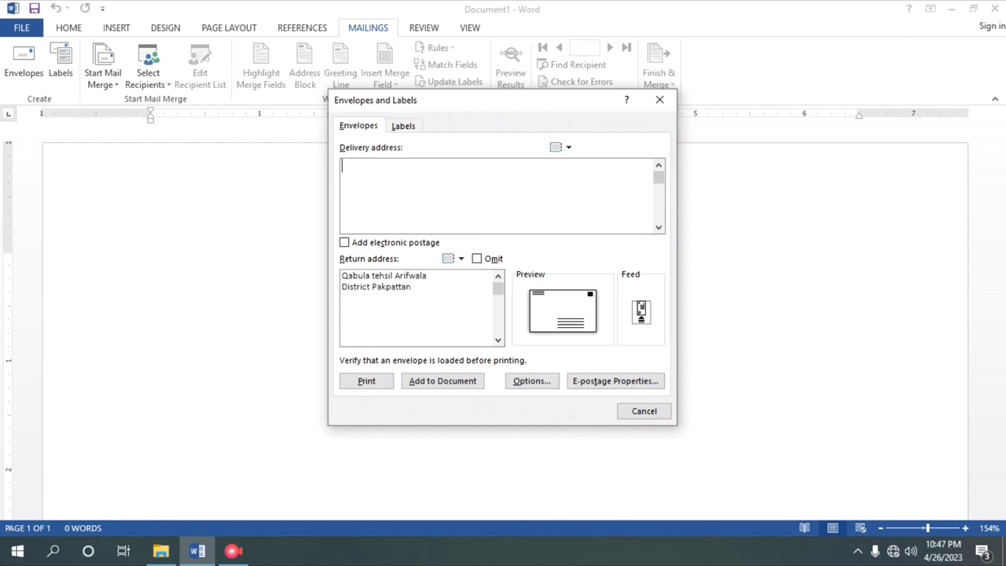
text(La)
text(hore3)
key(BackSpace)
text(cantt )
text(G)
key(BackSpace)
Step: Type the second line of the delivery address, fixing a typo
key(Return)
text(Gol)
key(BackSpace)
text(shan )
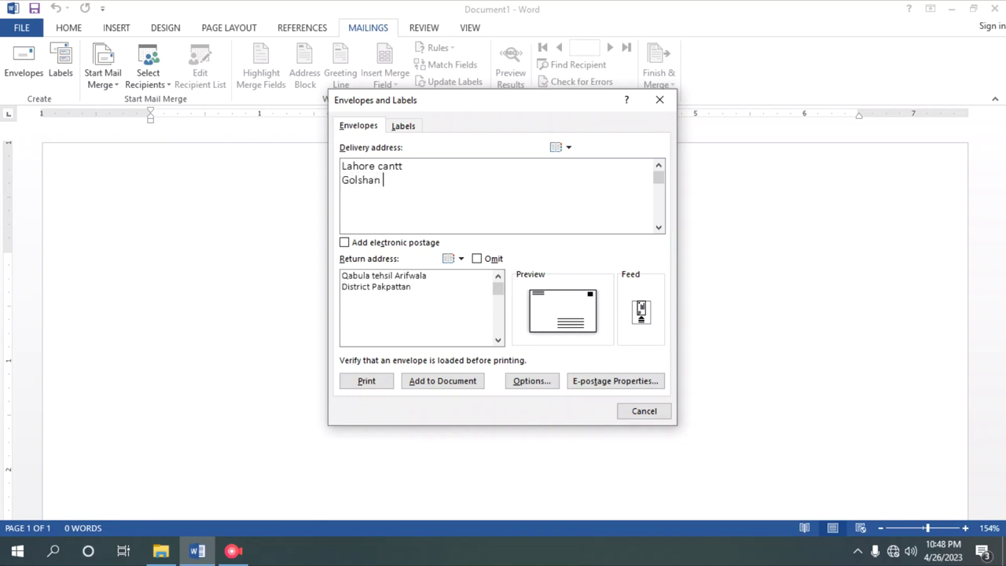
text(iqbal colony)
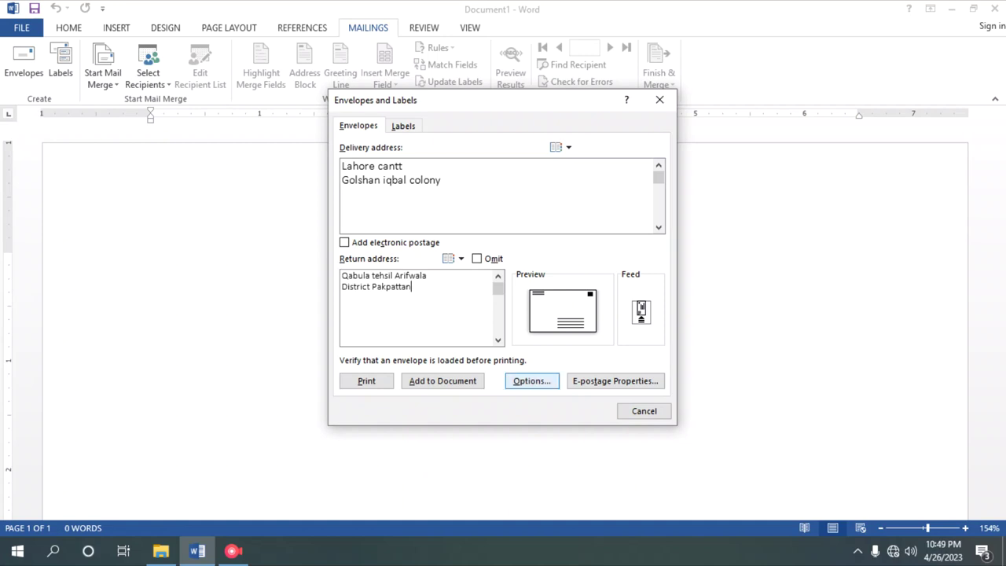
Step: Check envelope options unchanged, then try electronic postage and close the offline browser page
click(531, 381)
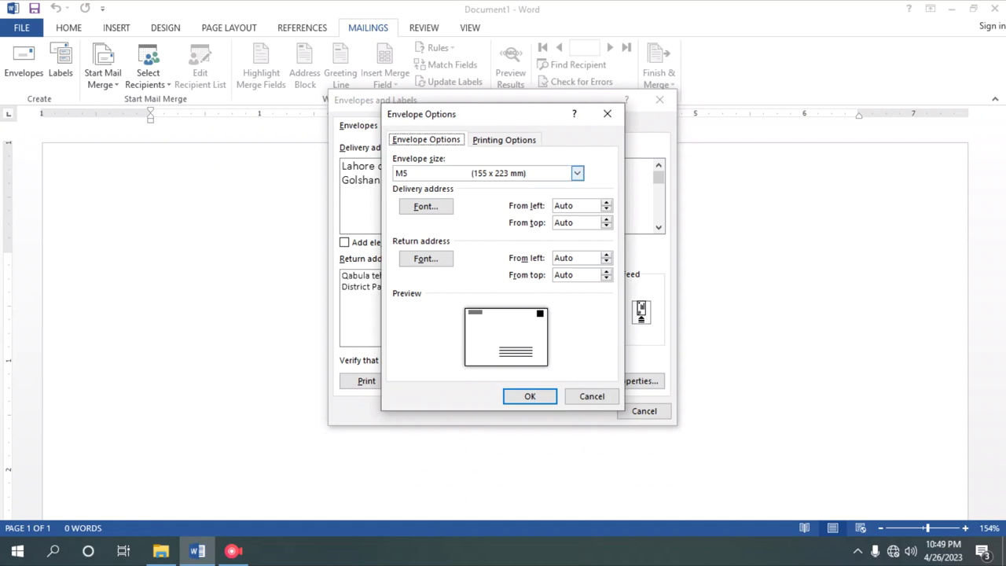
click(606, 113)
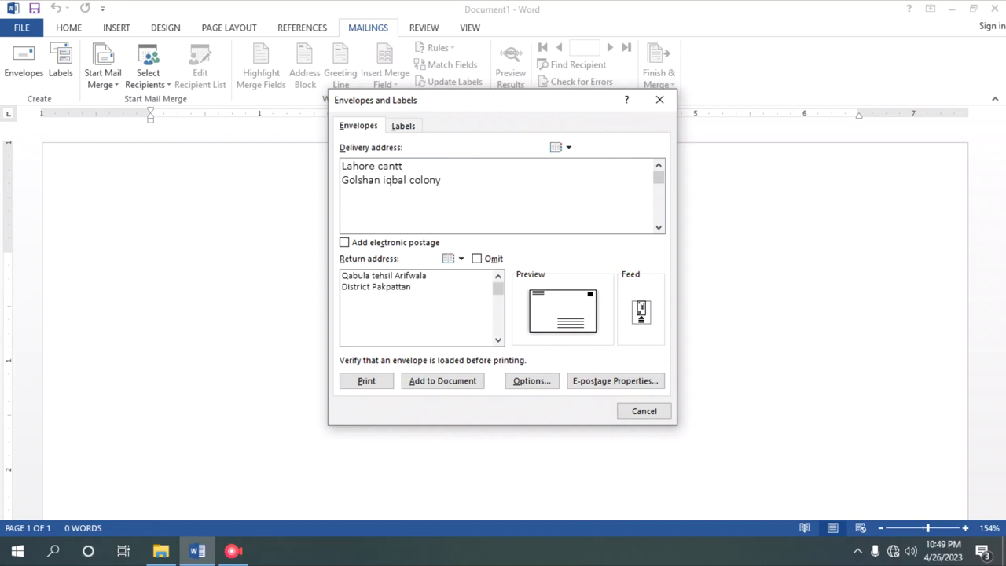
click(344, 242)
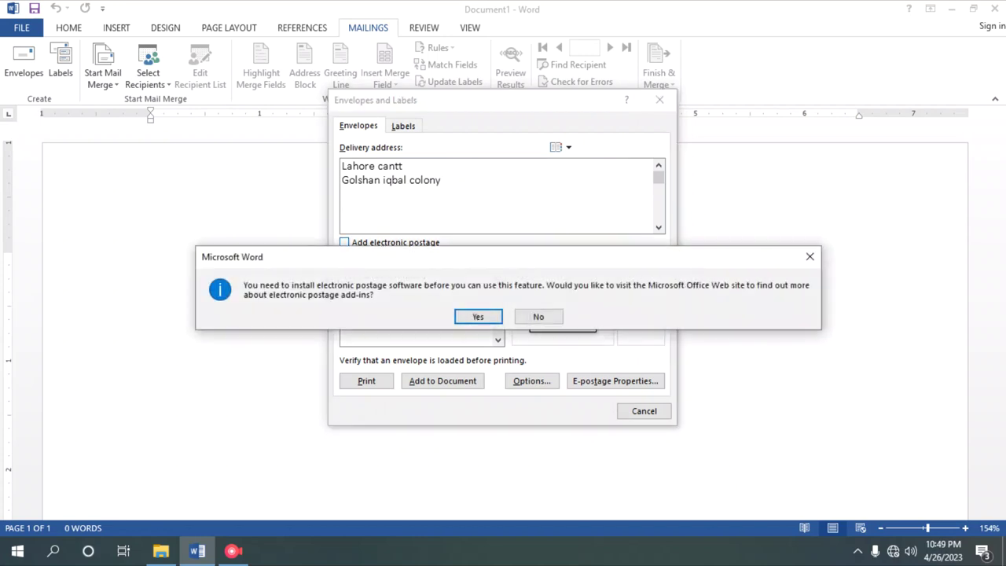
click(538, 316)
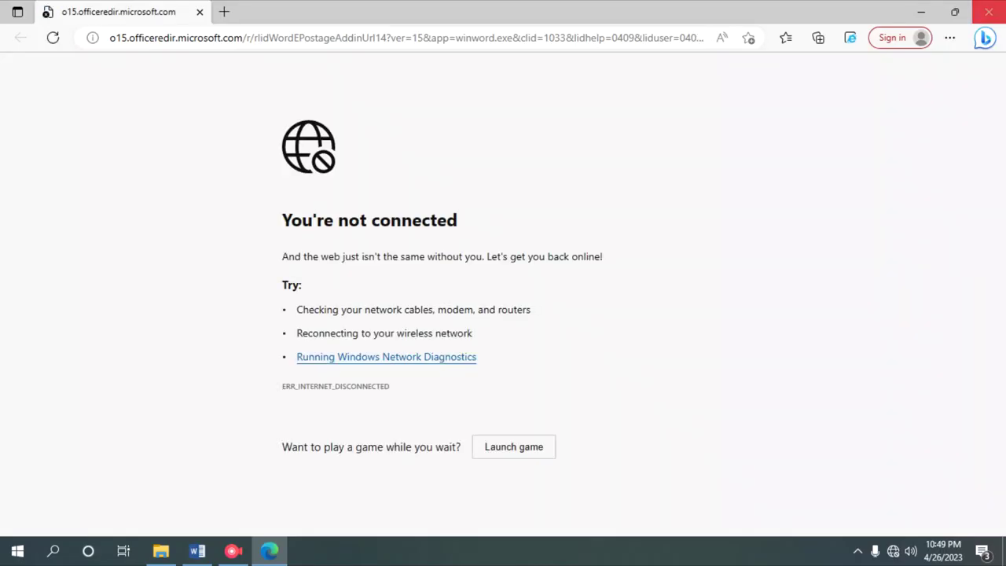
click(989, 11)
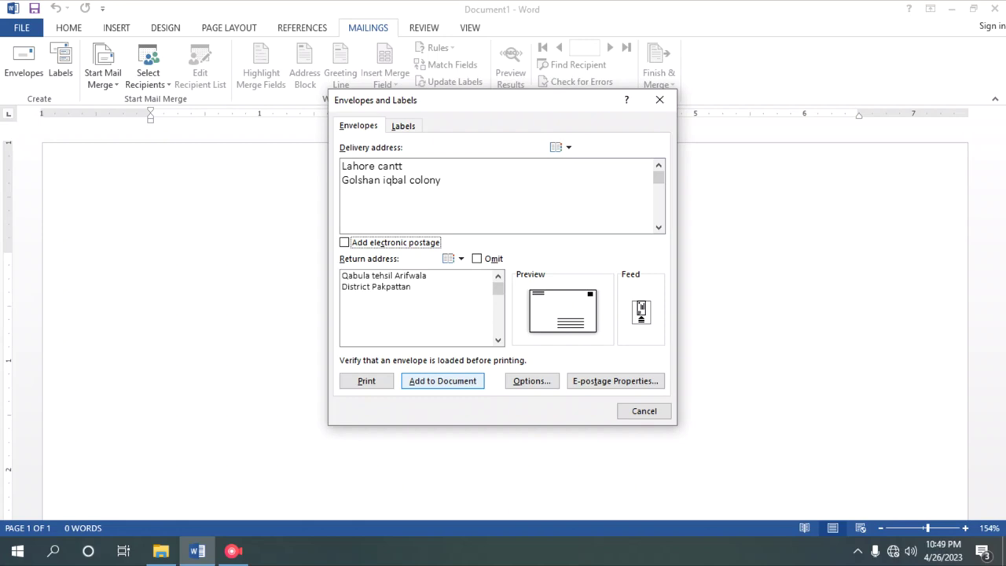
Step: Add the envelope to the document, look it over, then delete everything
click(443, 380)
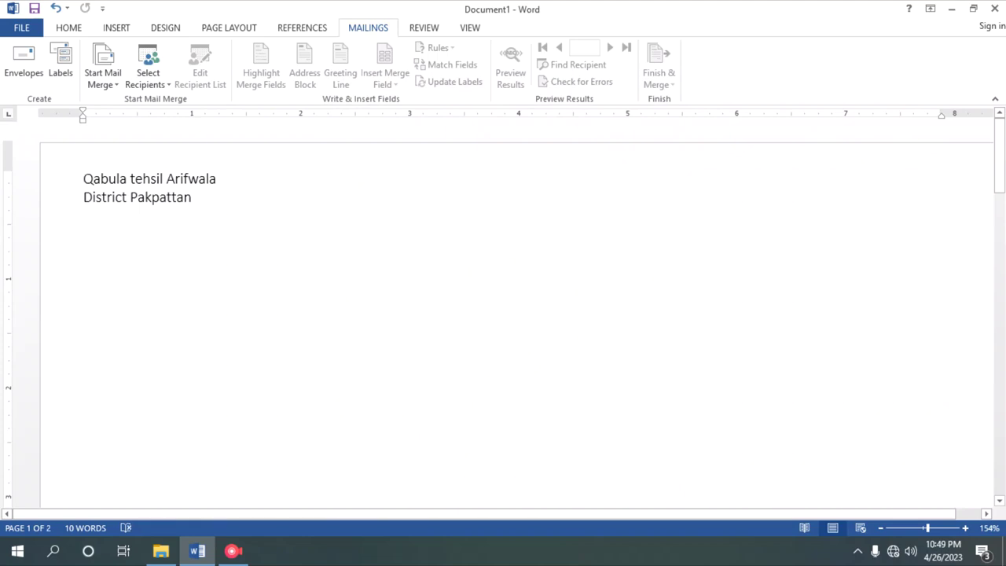
drag(999, 156, 999, 234)
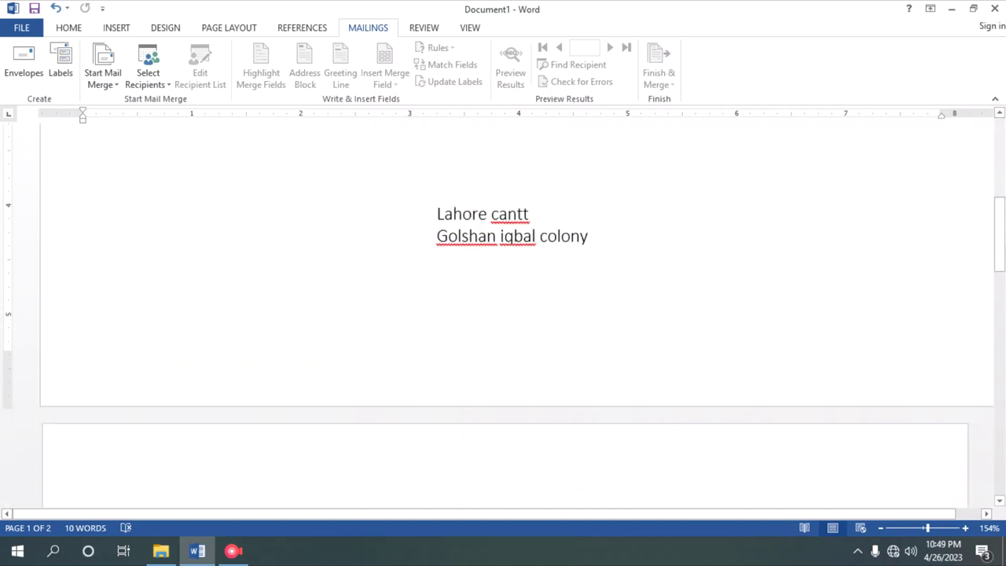
drag(999, 234, 999, 158)
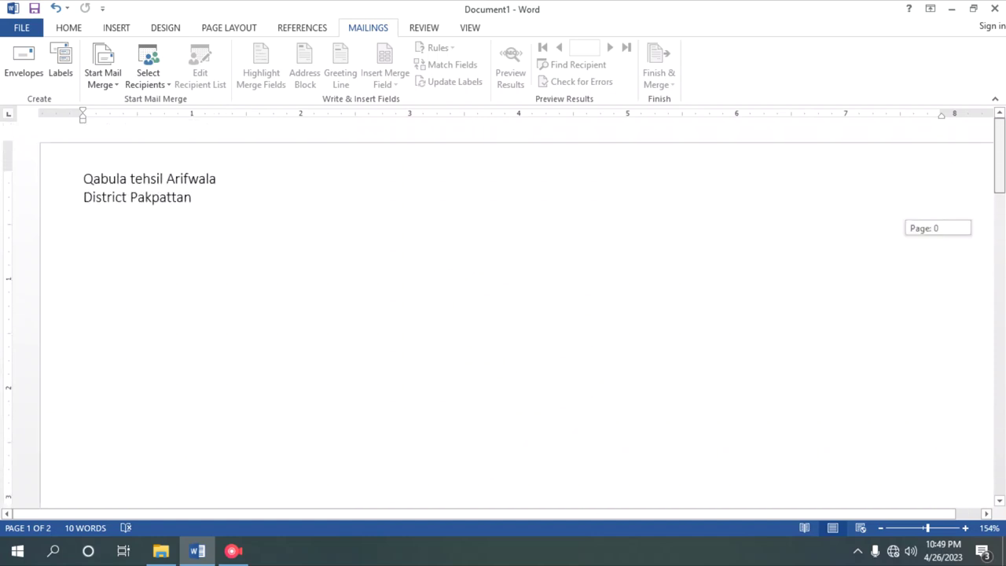
scroll(503, 314, down, 5)
key(ctrl+a)
key(Delete)
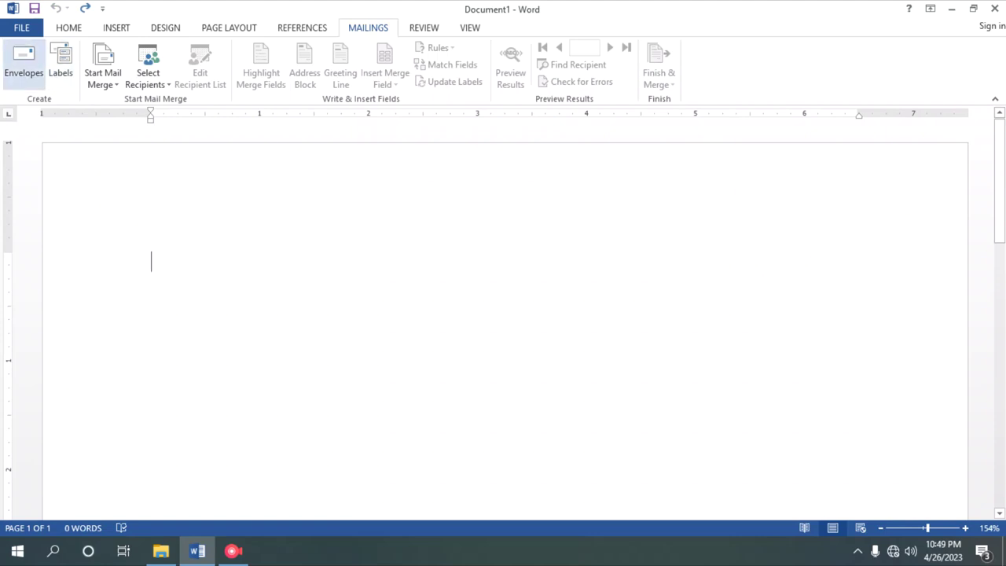
Step: Open the Labels setup and fill the label address with the return address
click(23, 63)
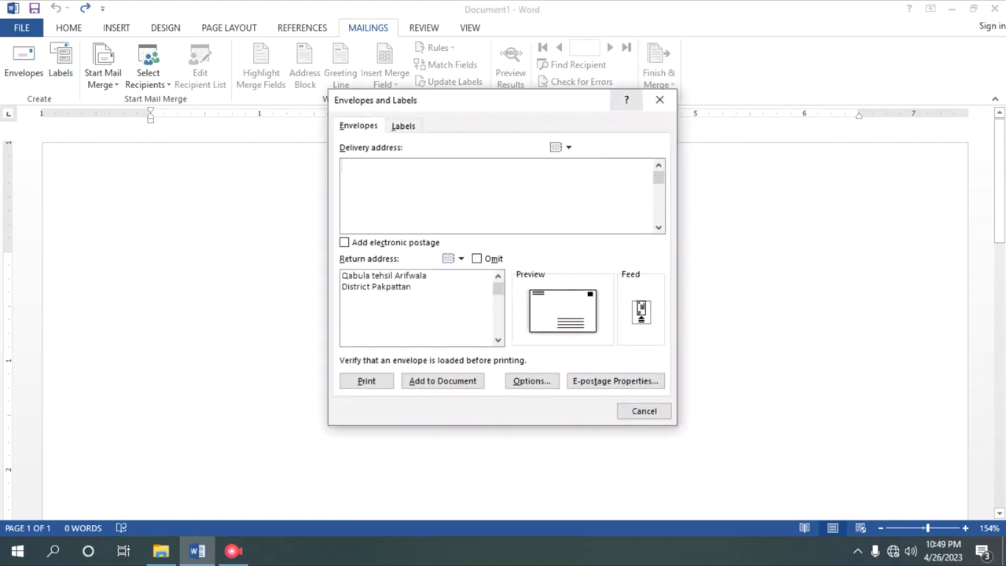
click(660, 99)
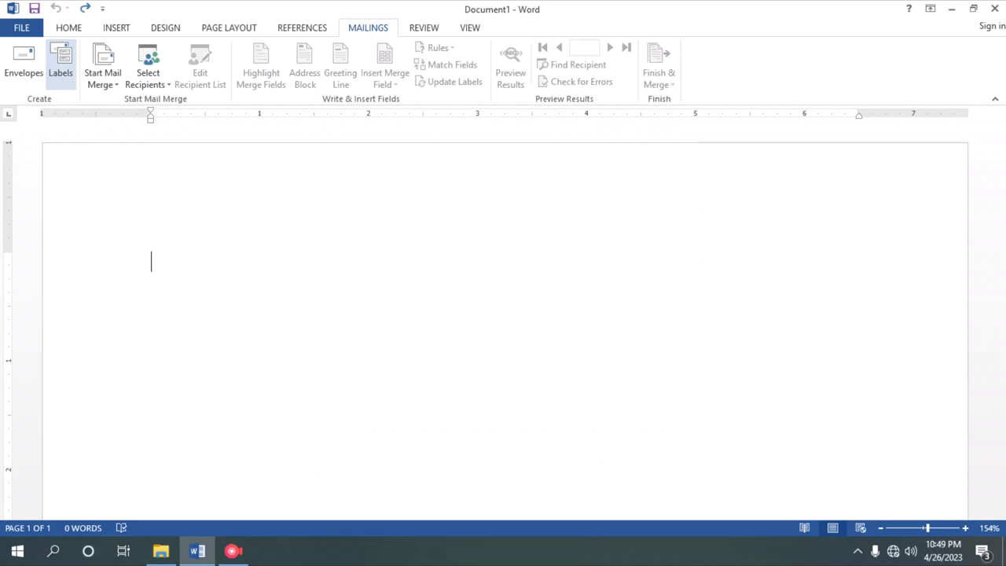
click(60, 62)
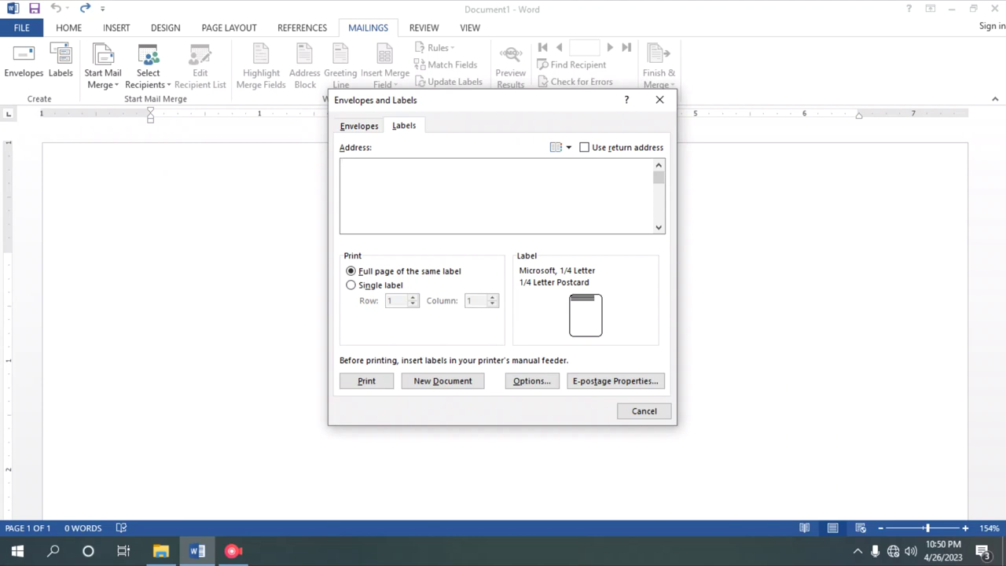
key(alt+r)
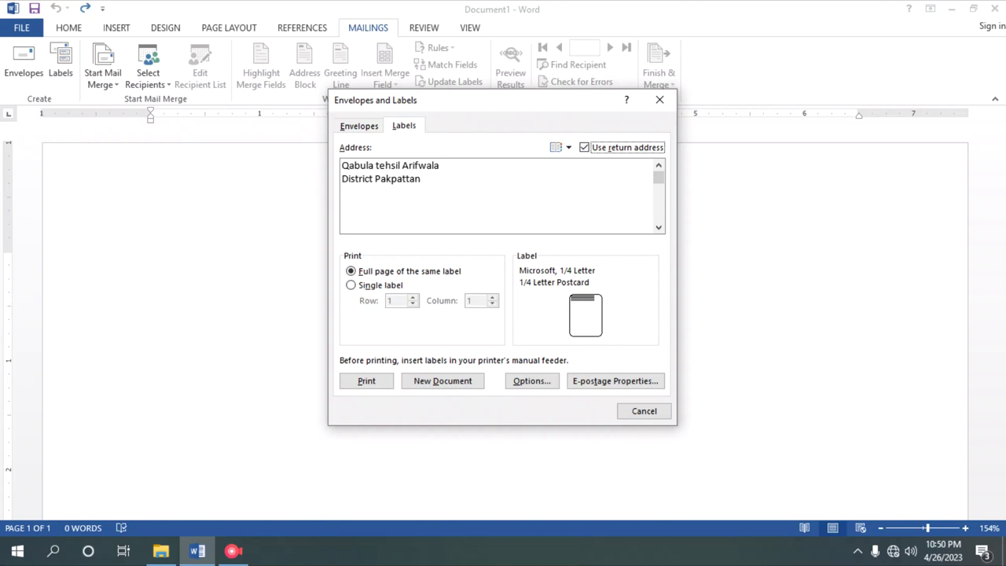
Step: Choose Microsoft 30 Per Page address labels and create a new document of labels
click(532, 381)
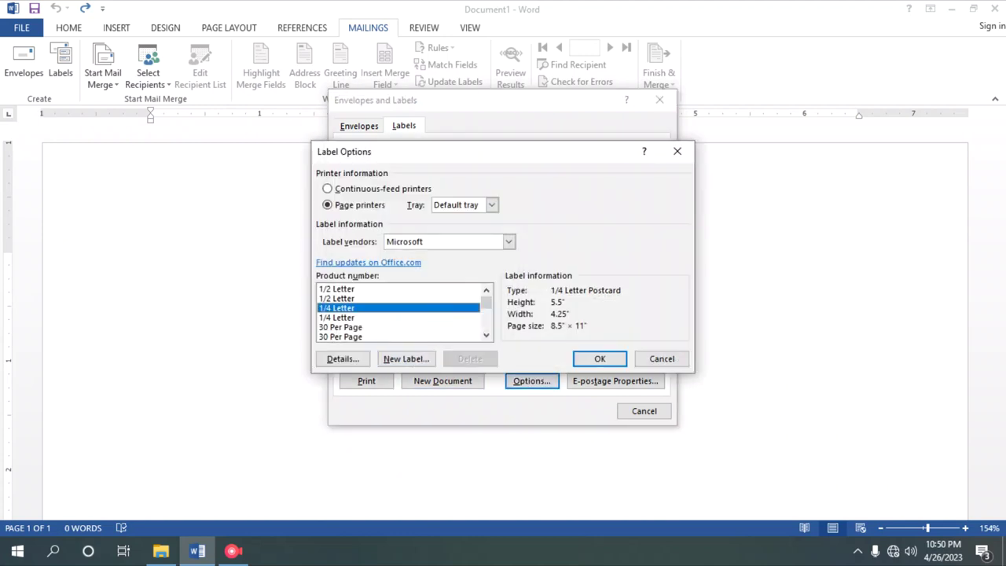
click(340, 326)
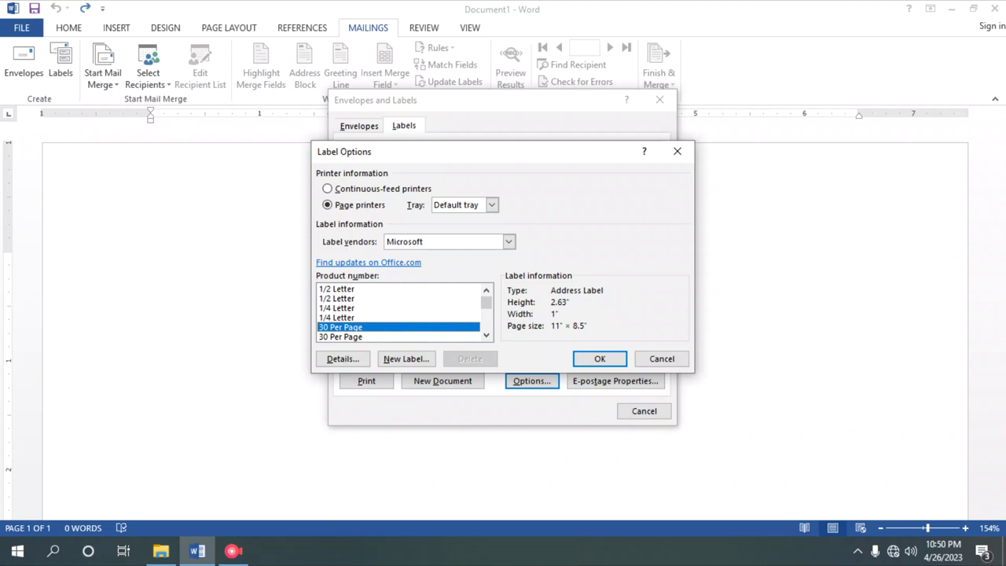
key(Return)
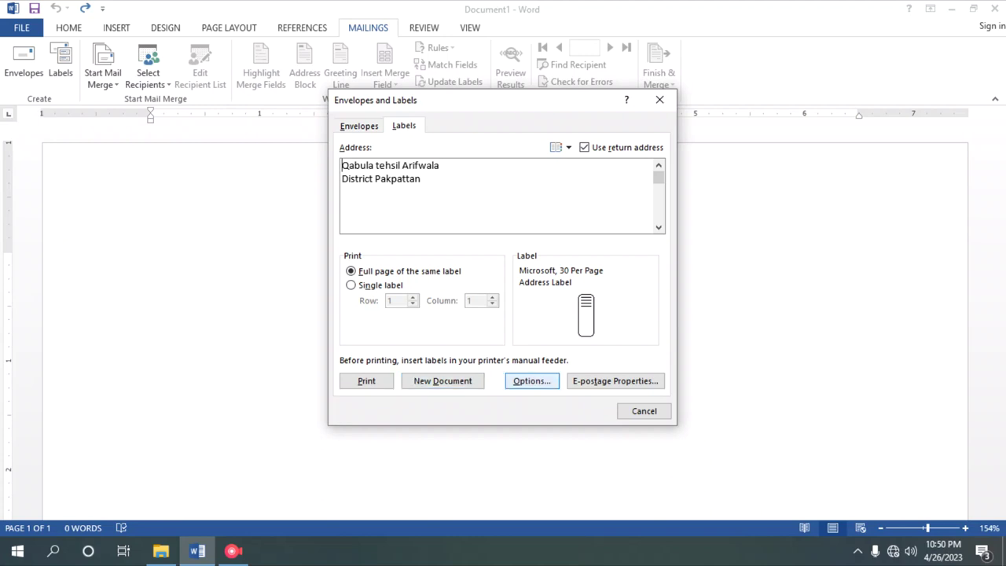
click(531, 381)
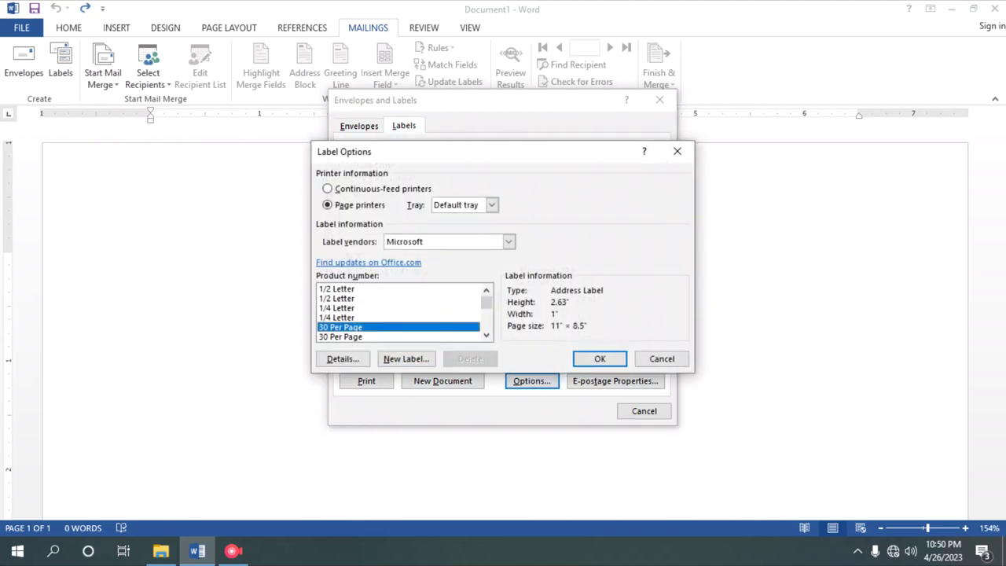
key(Return)
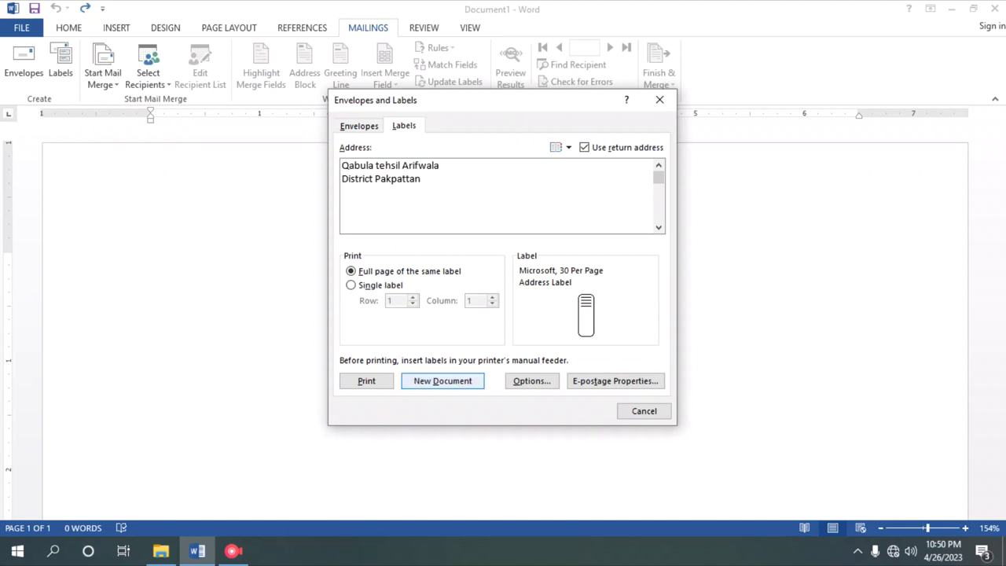
click(442, 380)
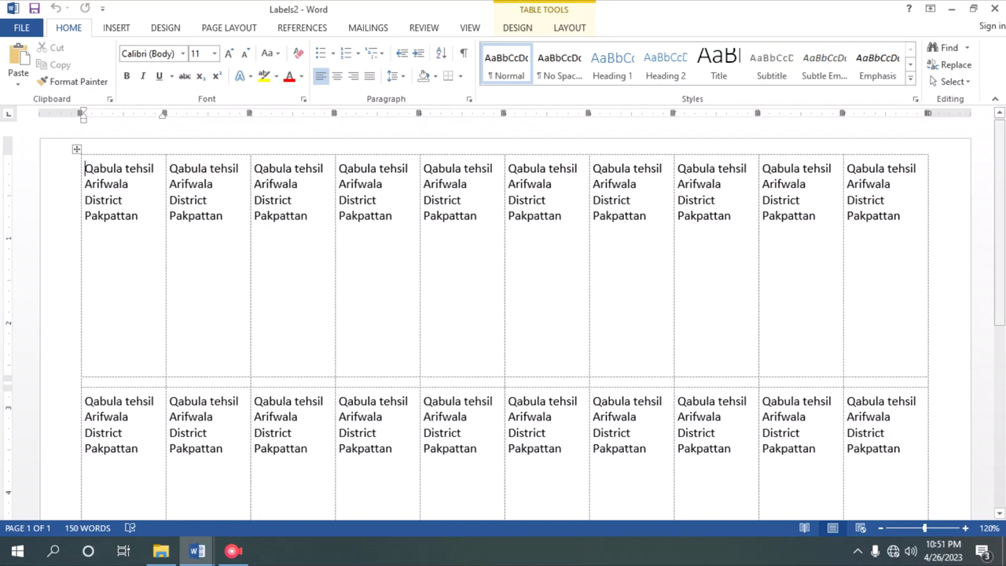
Step: Review the Labels2 page, return to the top, and switch to Table Design via Alt+J, T
scroll(503, 315, down, 5)
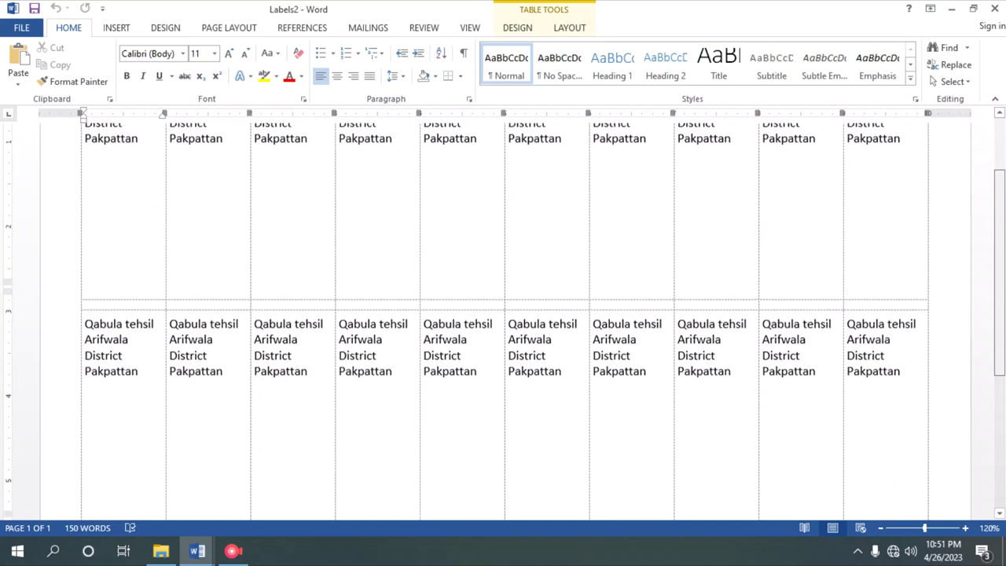
scroll(503, 314, down, 2)
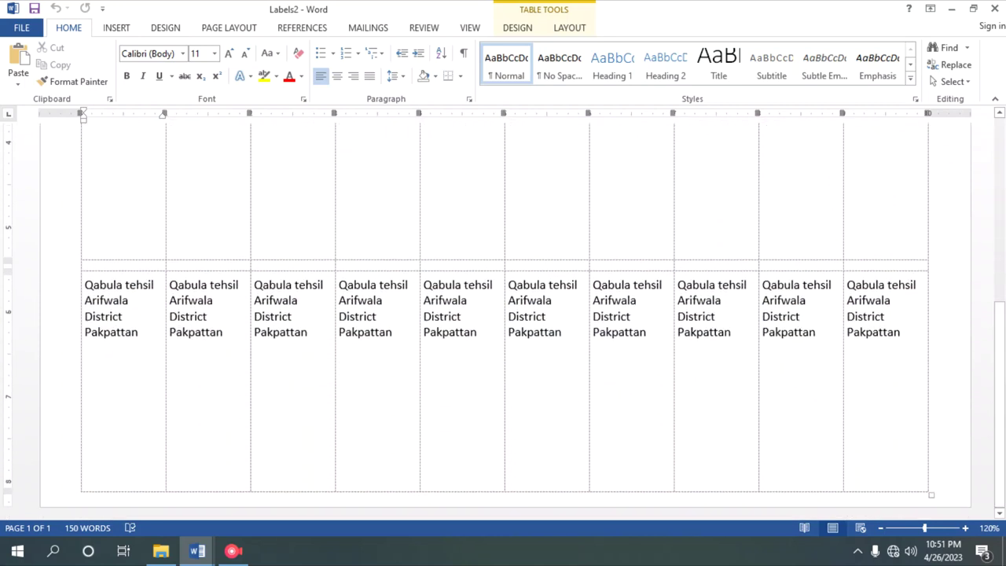
scroll(503, 315, up, 6)
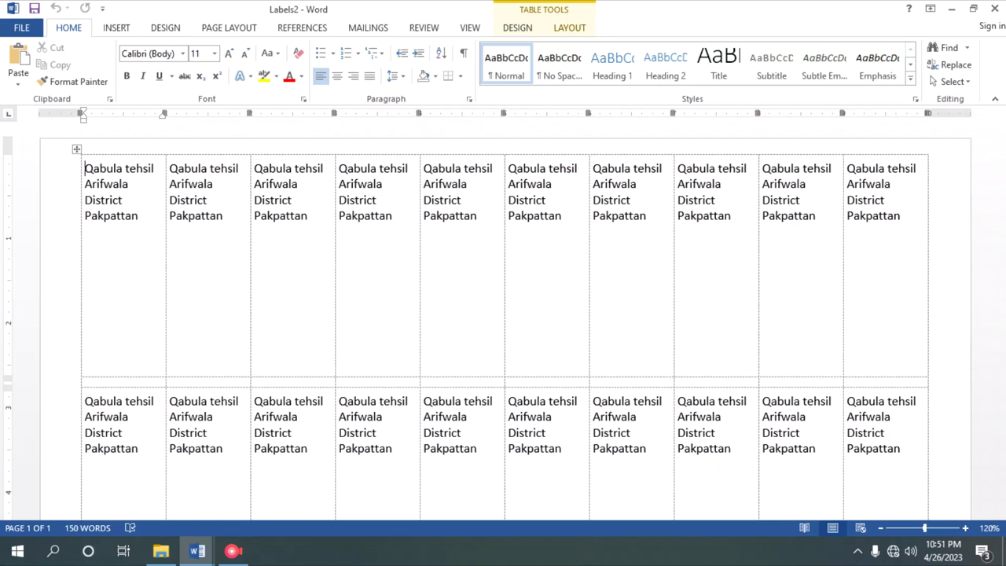
key(alt+j)
key(t)
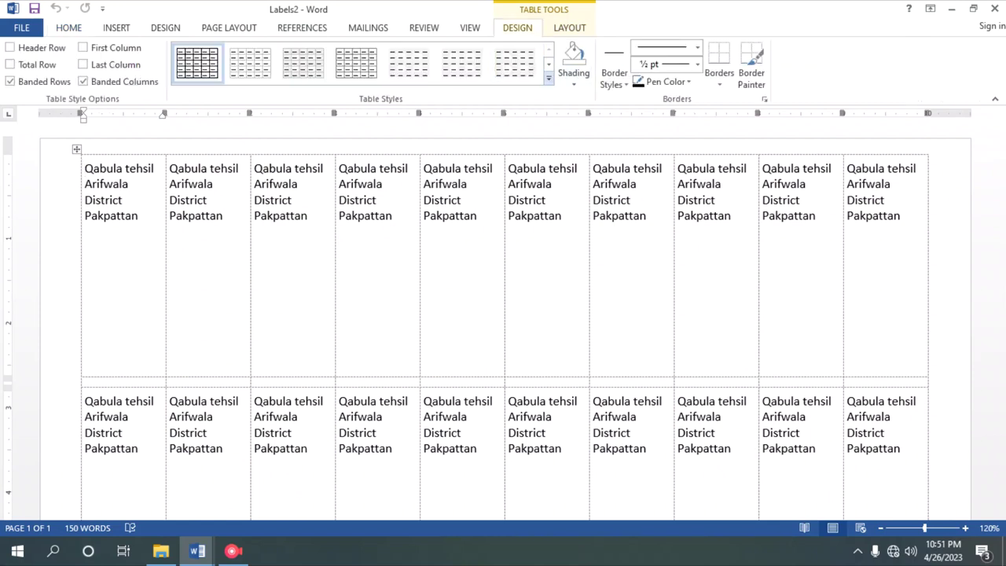
Step: Apply the List Table 5 Dark style to the label table and dismiss the battery warning
click(548, 77)
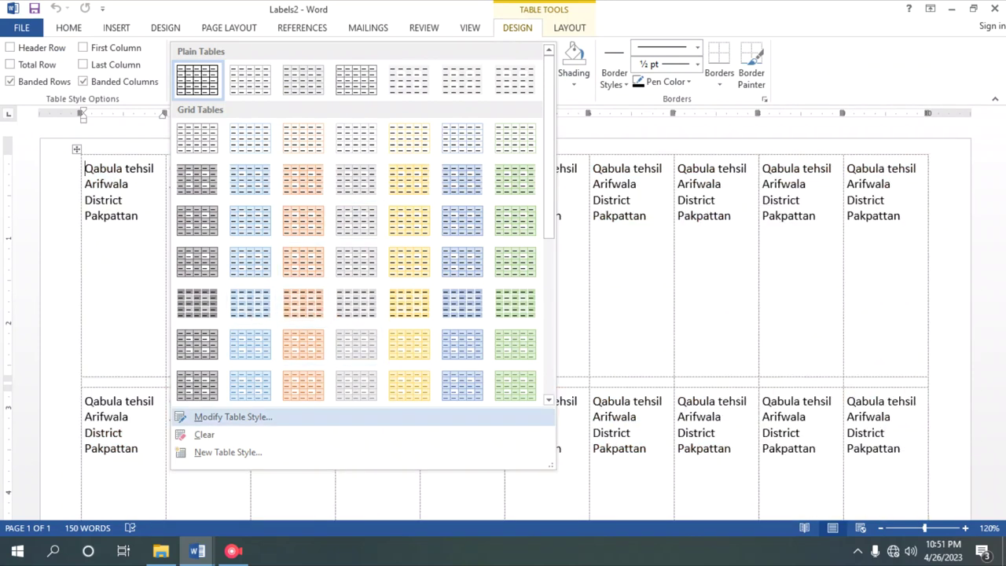
scroll(361, 228, down, 2)
scroll(362, 228, down, 3)
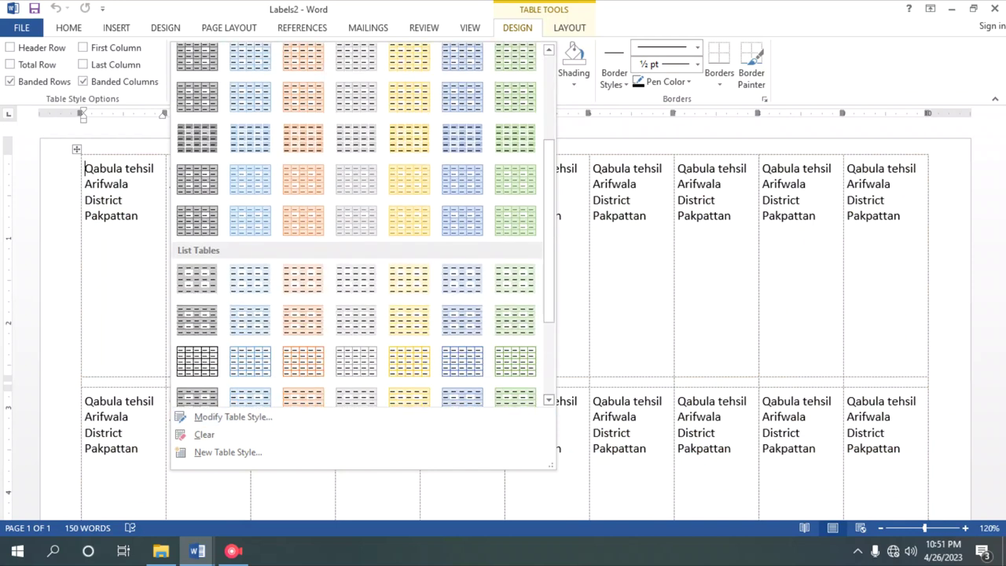
scroll(362, 228, down, 1)
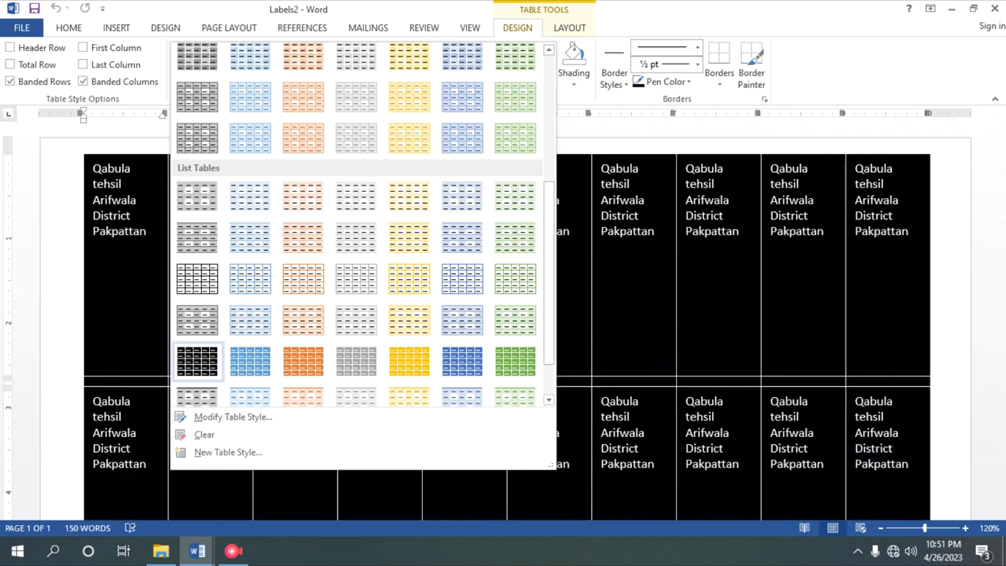
click(197, 362)
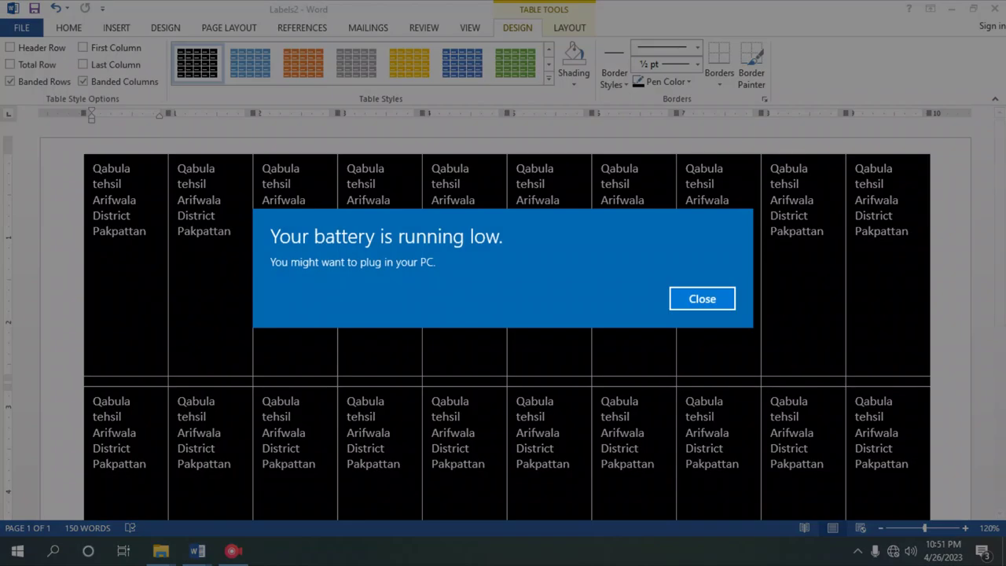
key(Return)
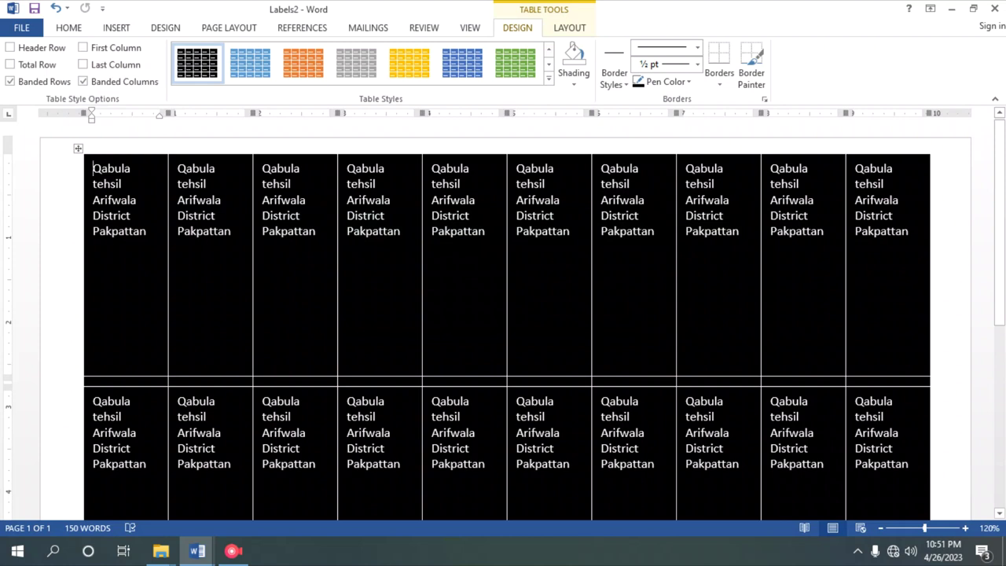
Step: Shade the first label cell red and give it All Borders
click(574, 75)
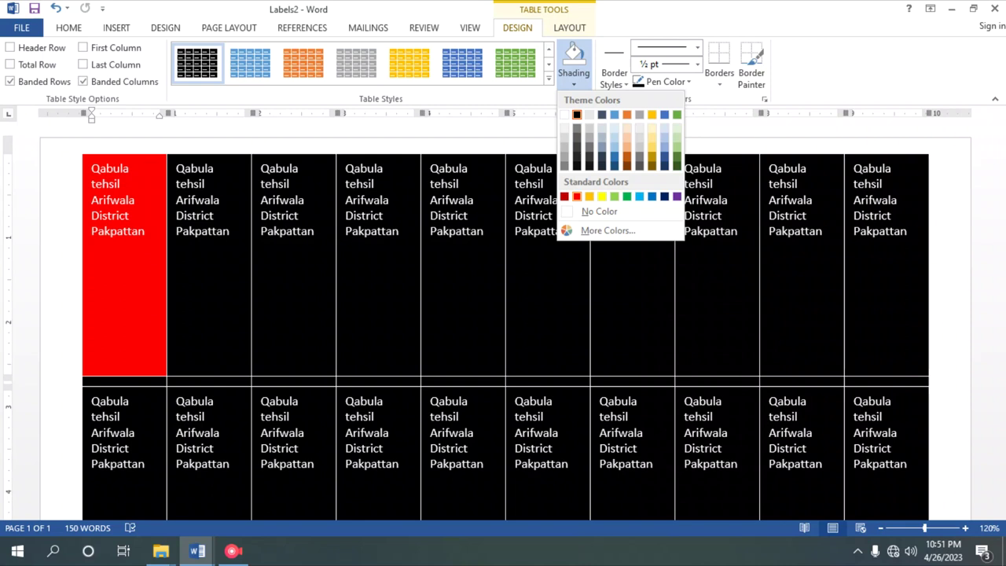
click(576, 196)
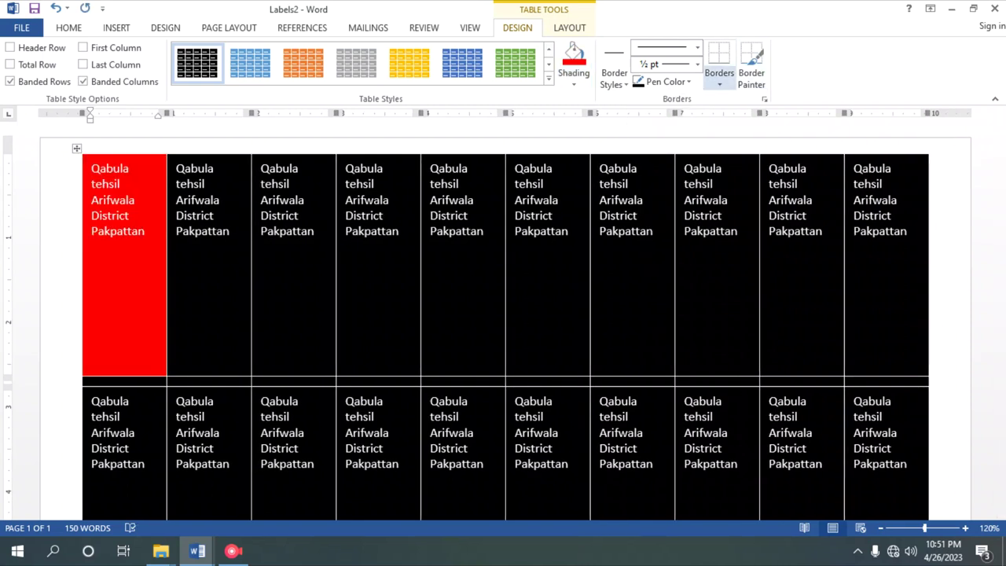
click(719, 78)
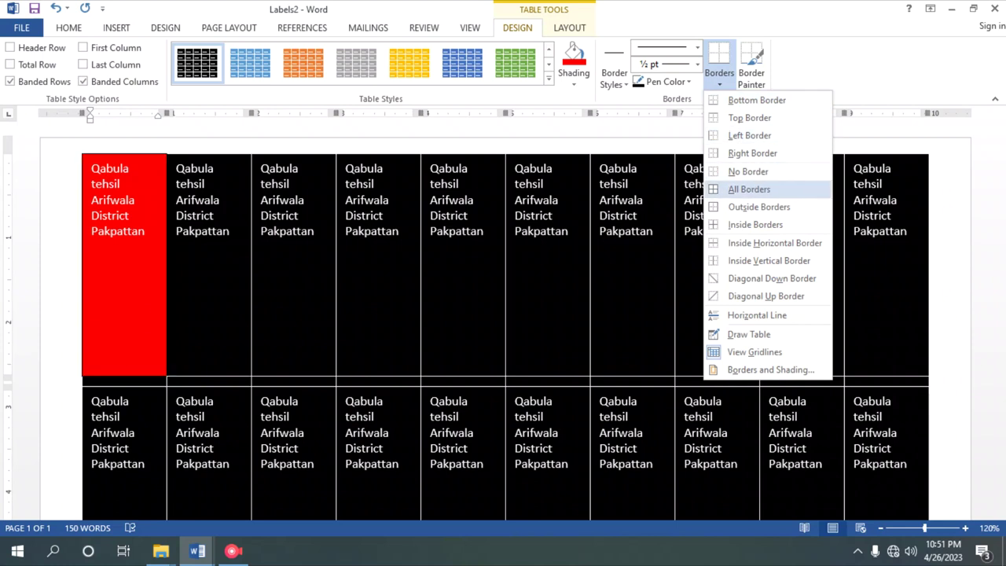
click(749, 188)
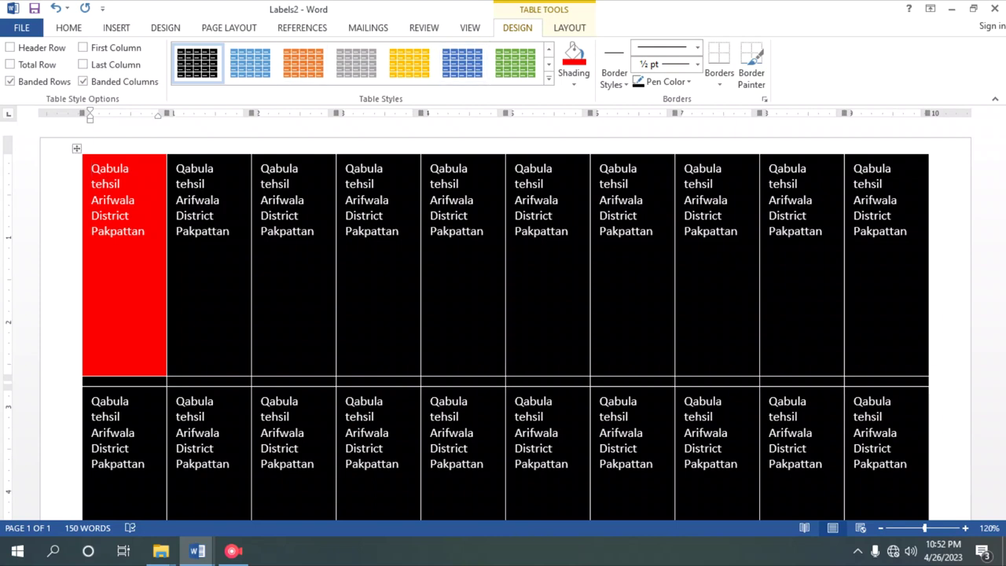
click(569, 28)
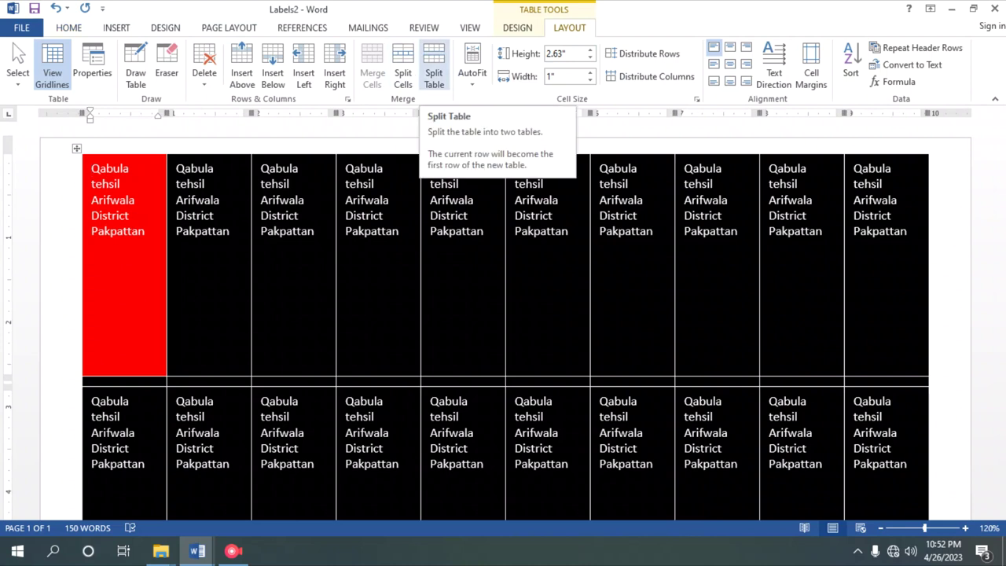
Step: Undo the red shading, borders and List Table 5 Dark style with two Ctrl+Z presses
key(ctrl+z)
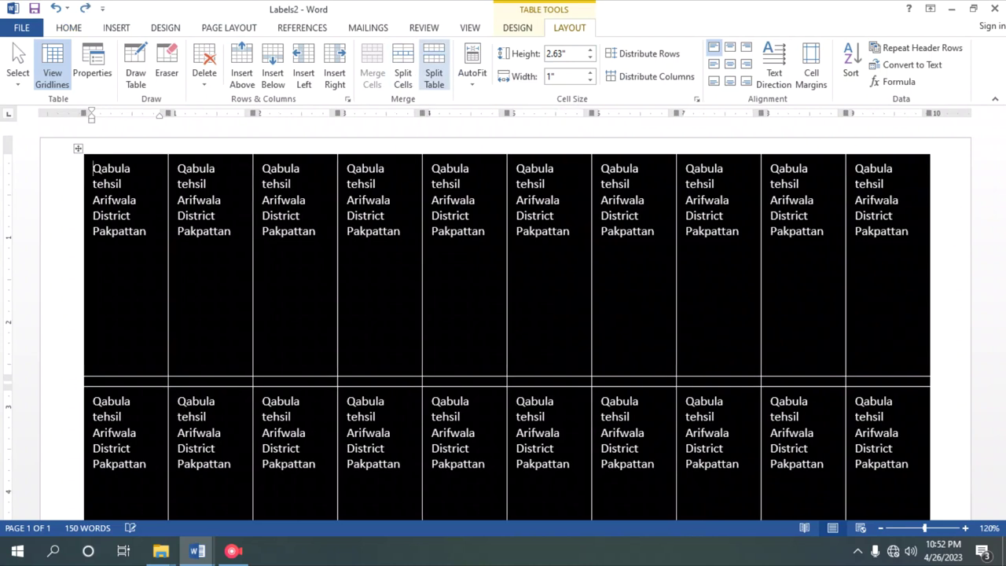
key(ctrl+z)
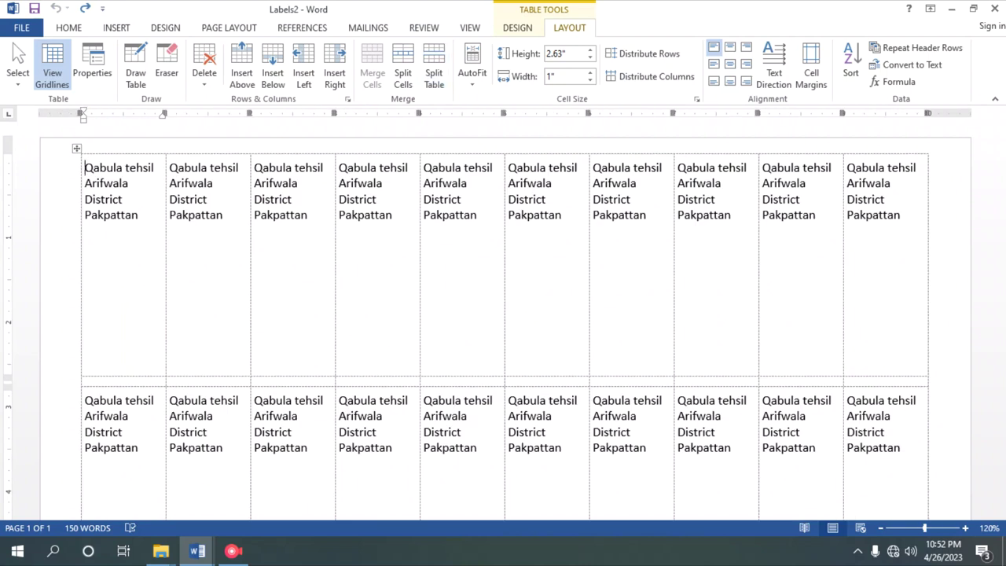
click(368, 28)
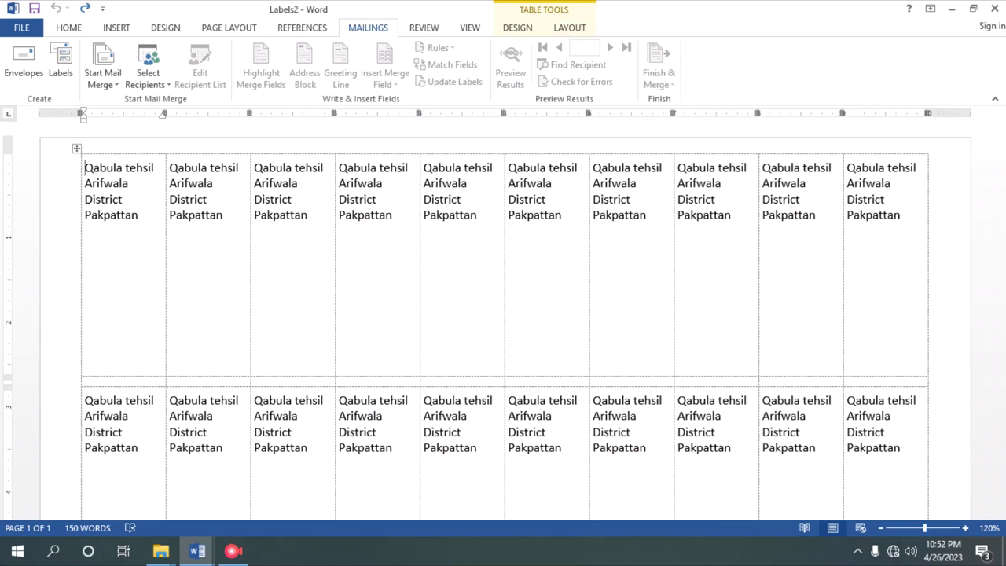
click(24, 59)
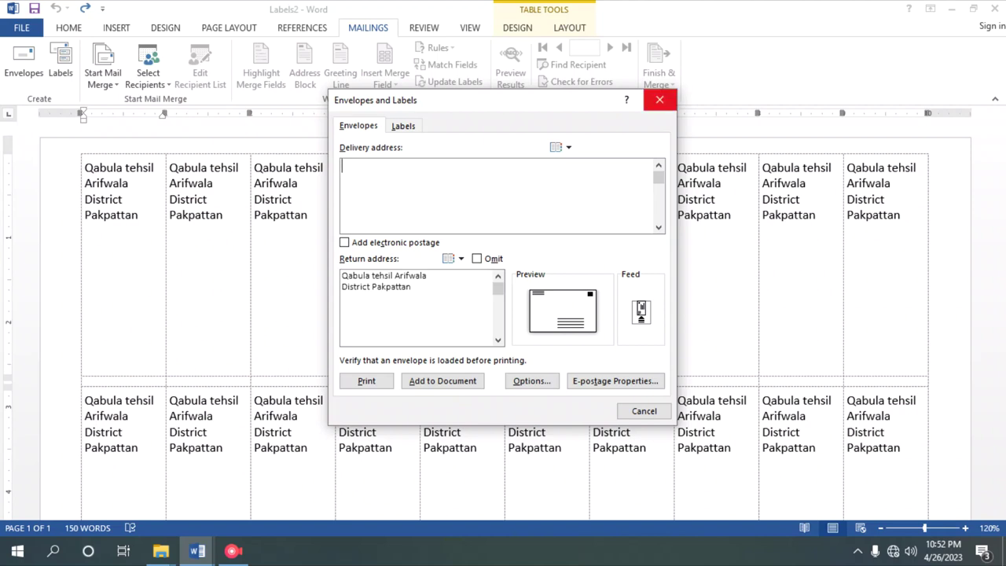
click(660, 99)
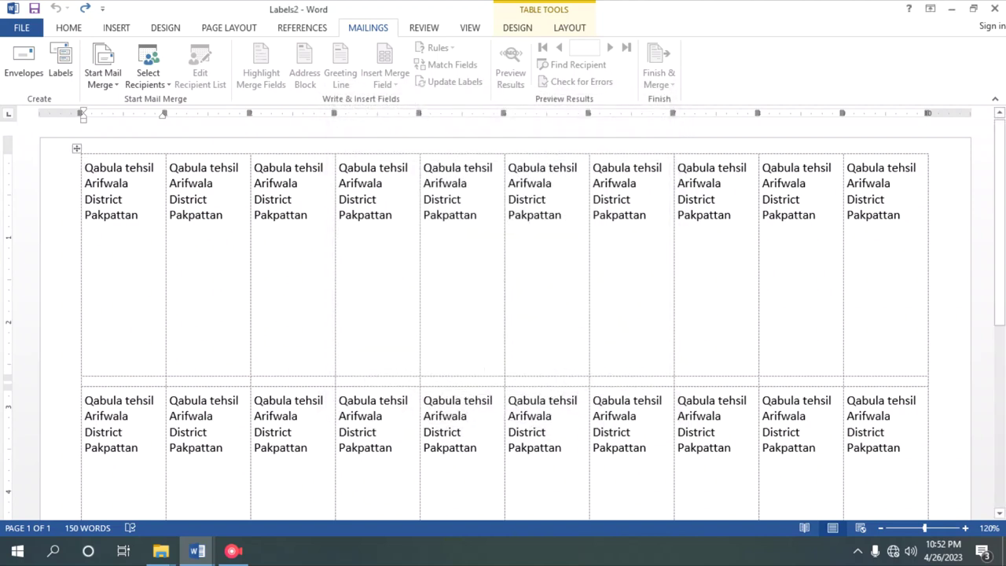
click(60, 63)
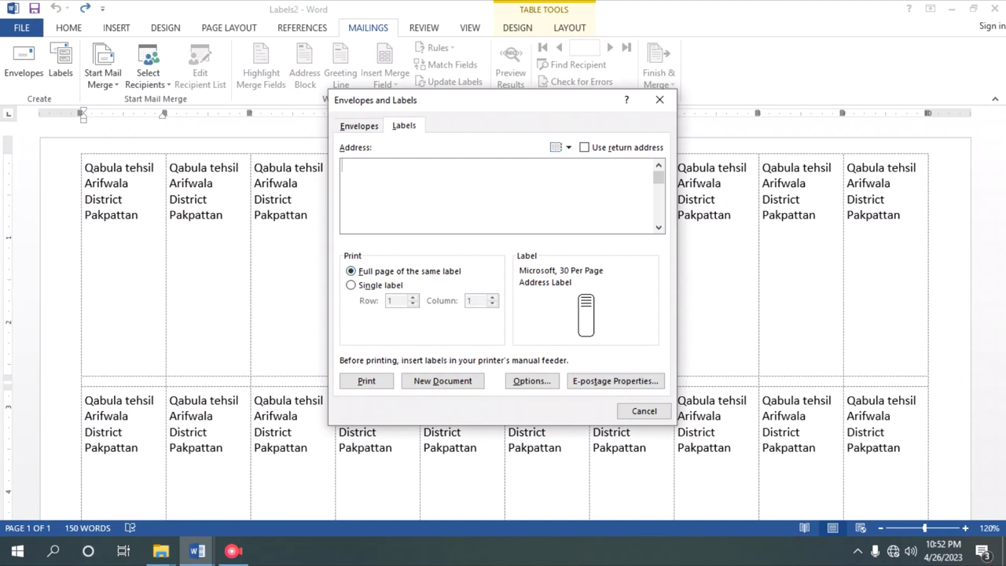
key(alt+r)
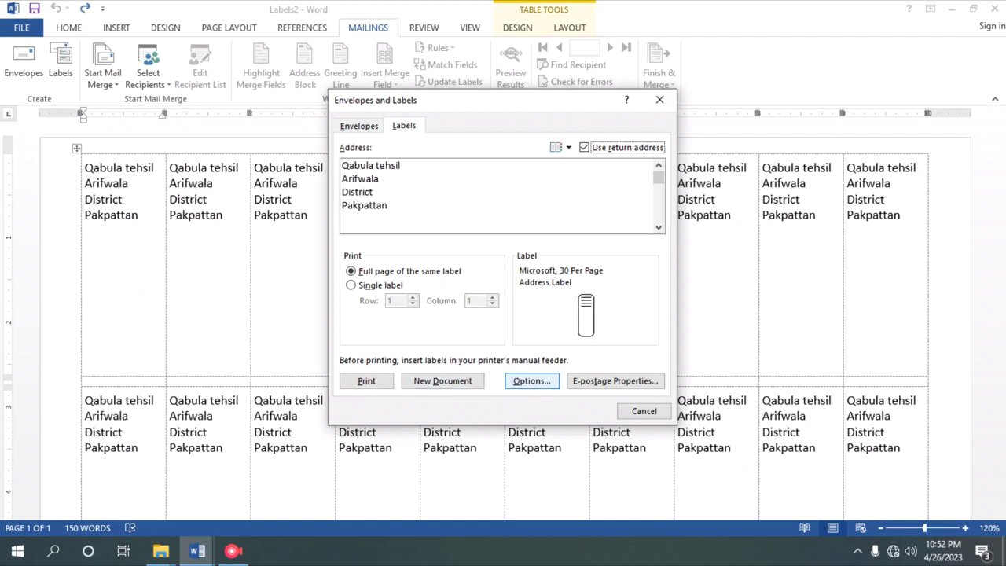
click(531, 380)
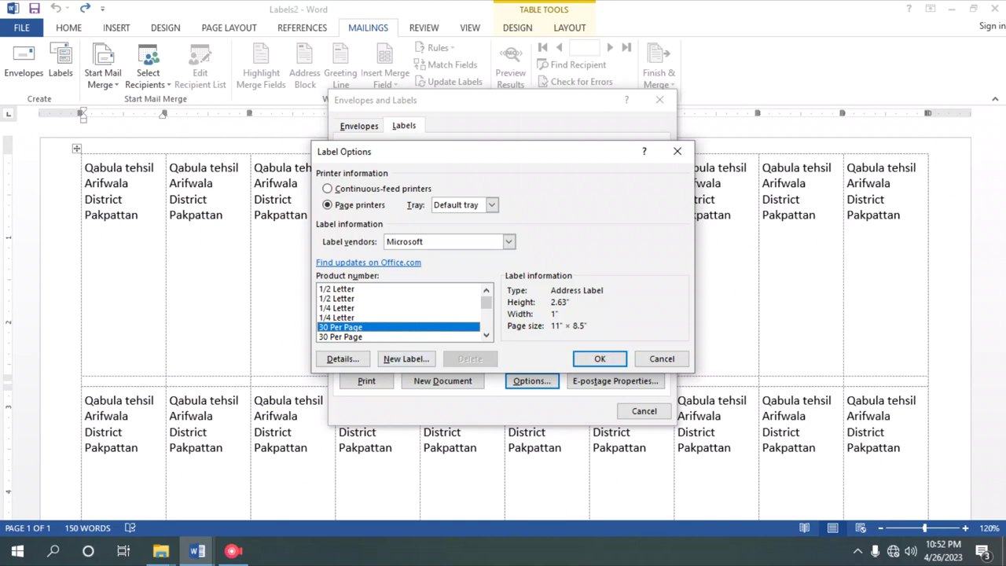
click(599, 358)
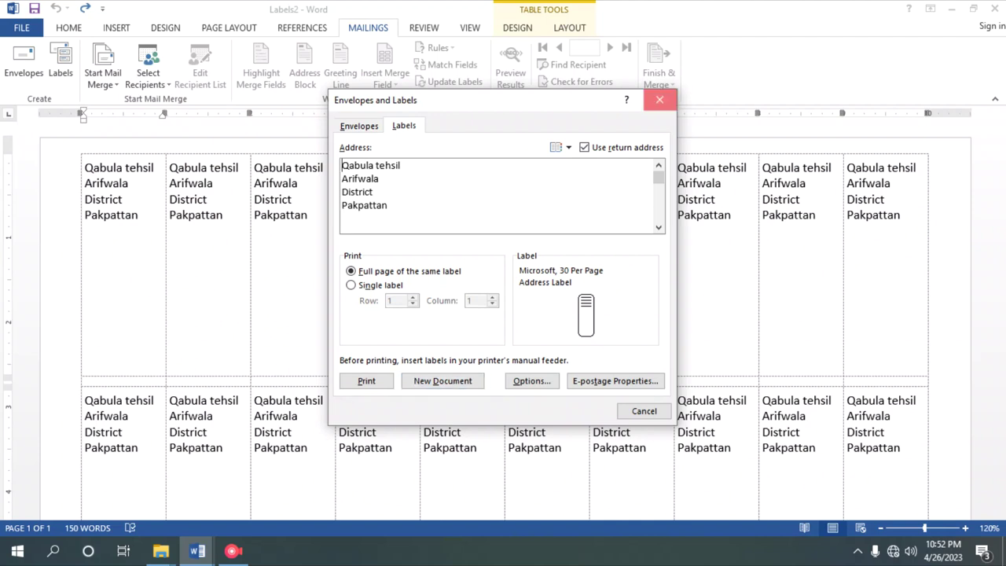
click(660, 99)
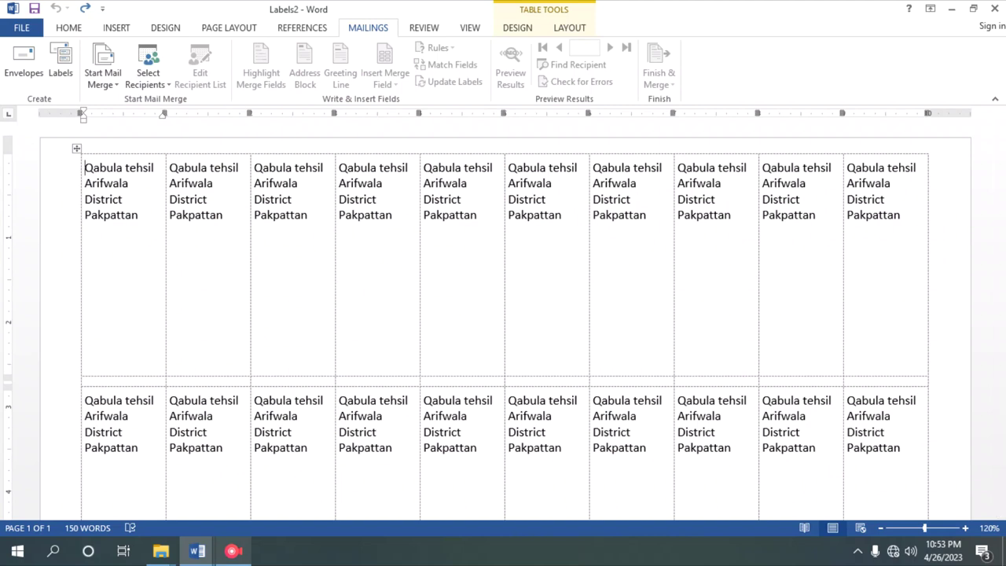
click(231, 551)
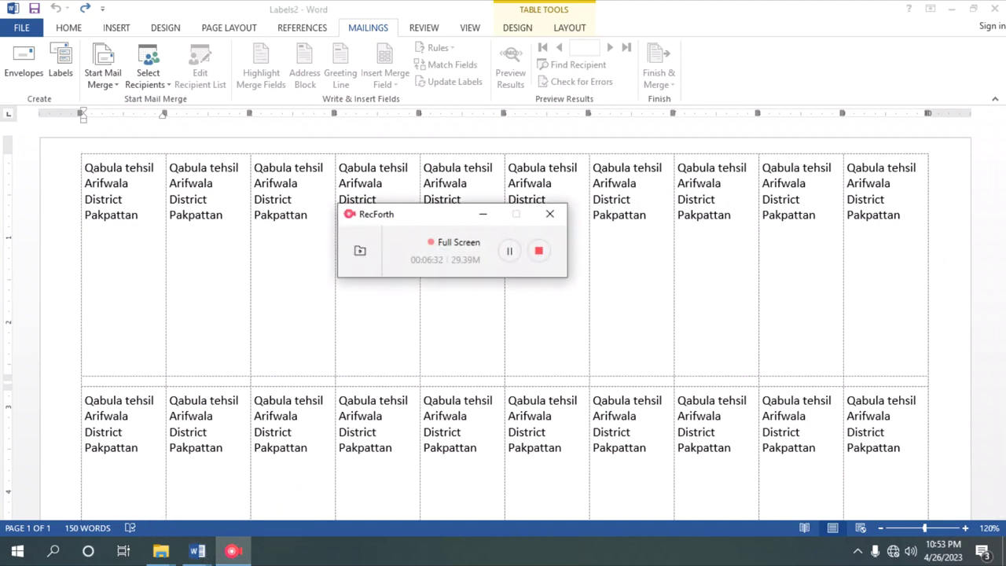